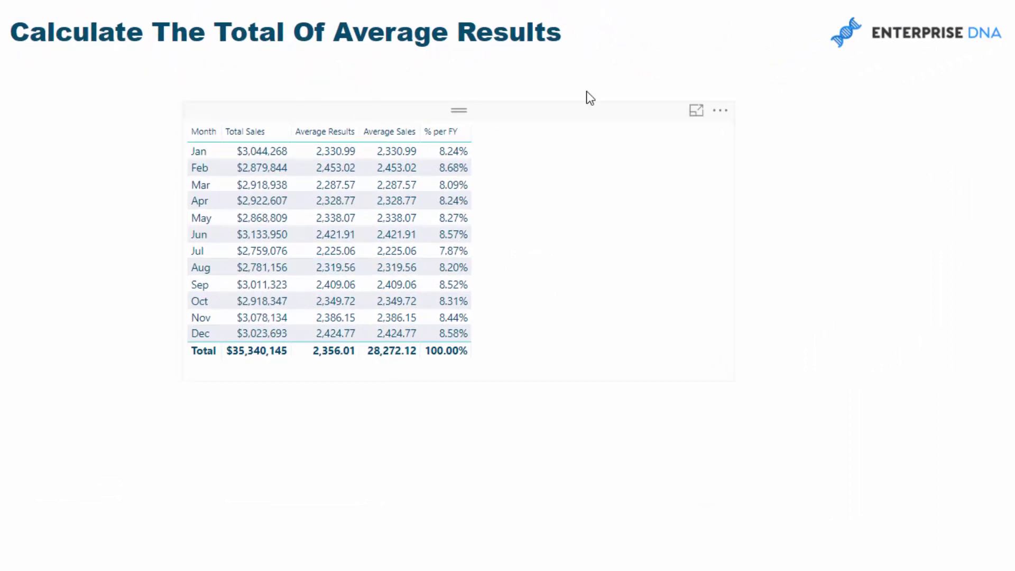
# Remove % per FY from the monthly table and show the Total Sales SUMX formula.
pyautogui.click(612, 226)
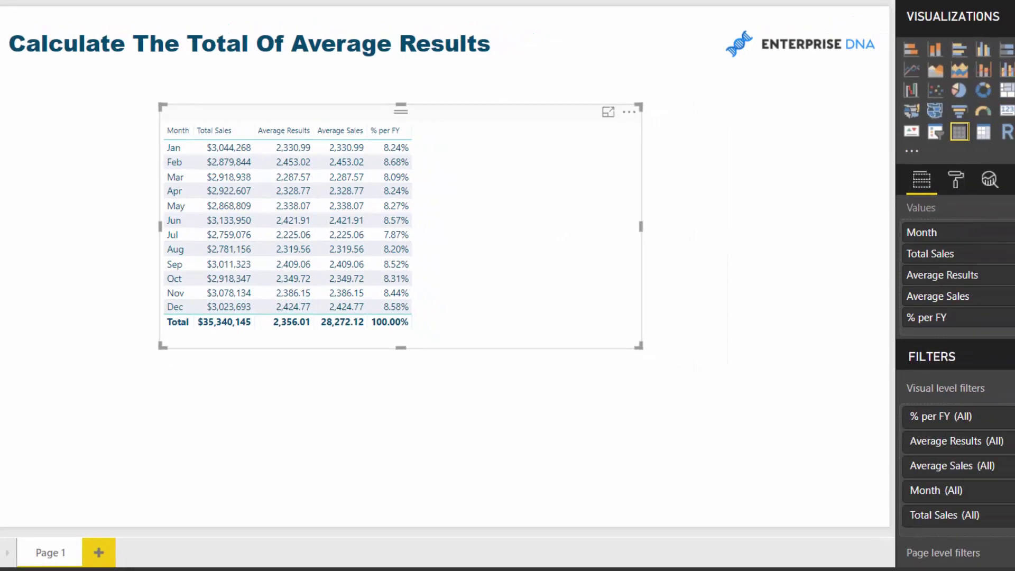
pyautogui.click(998, 312)
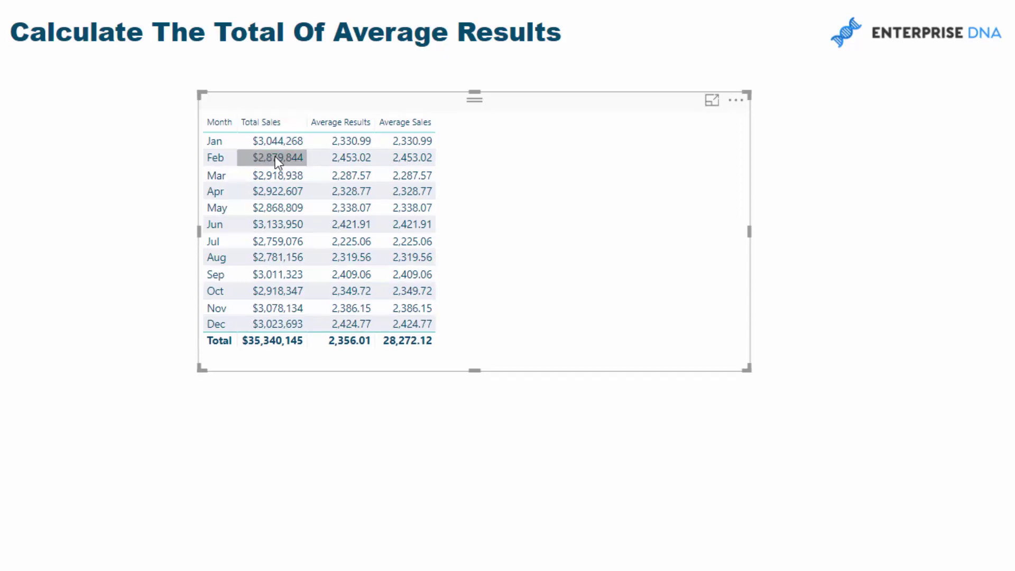
pyautogui.moveTo(275, 157)
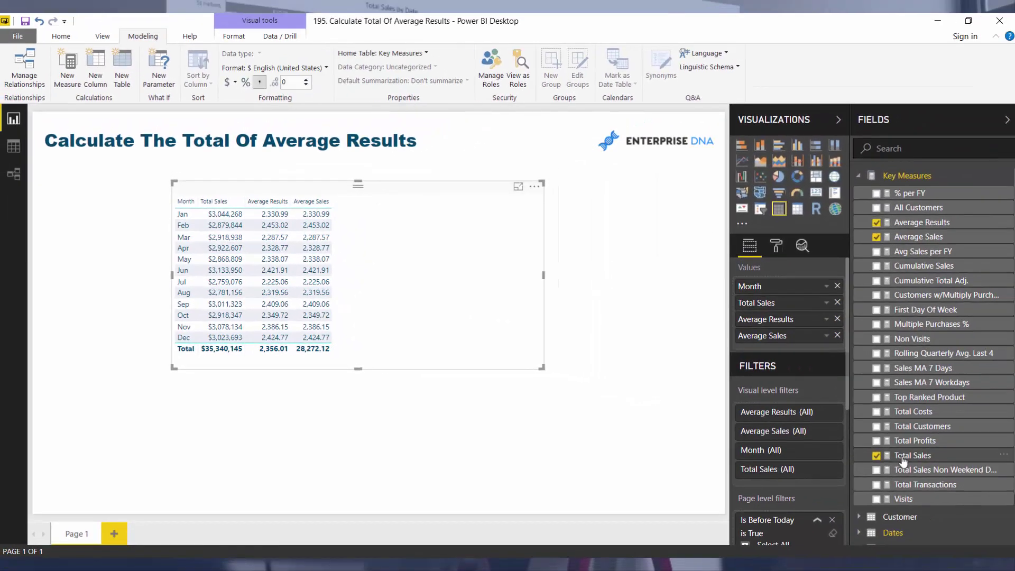
pyautogui.click(911, 456)
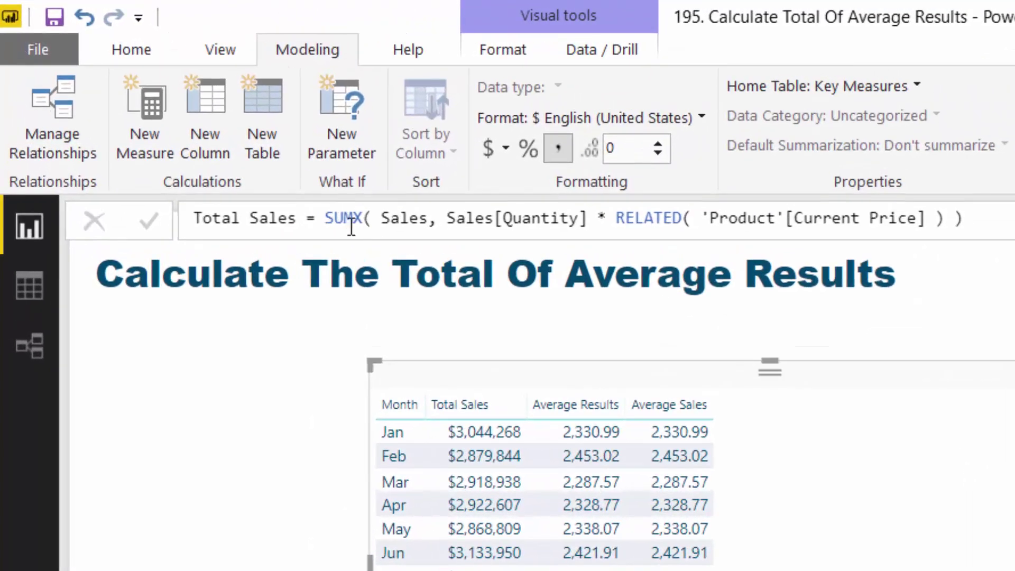
pyautogui.moveTo(448, 214); pyautogui.dragTo(955, 216)
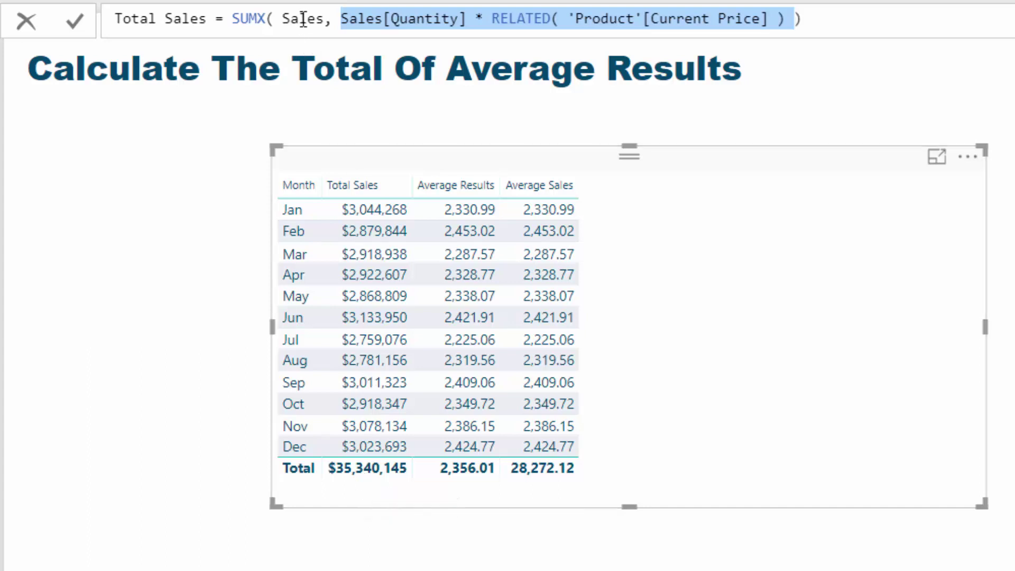
pyautogui.click(319, 12)
pyautogui.moveTo(319, 11); pyautogui.dragTo(785, 12)
pyautogui.click(339, 12)
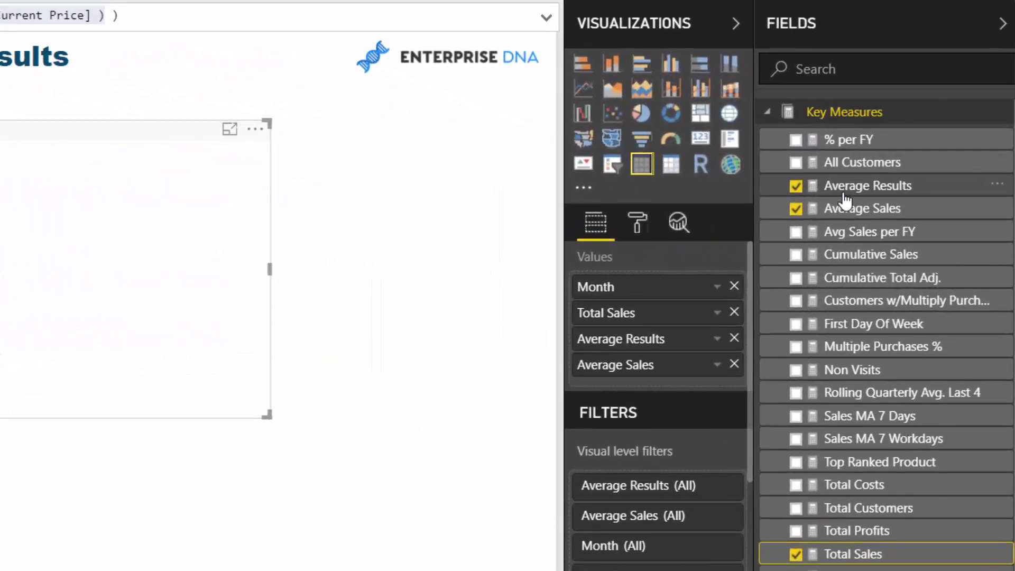
# Show the Average Results formula and highlight its Quantity times Current Price expression.
pyautogui.click(869, 195)
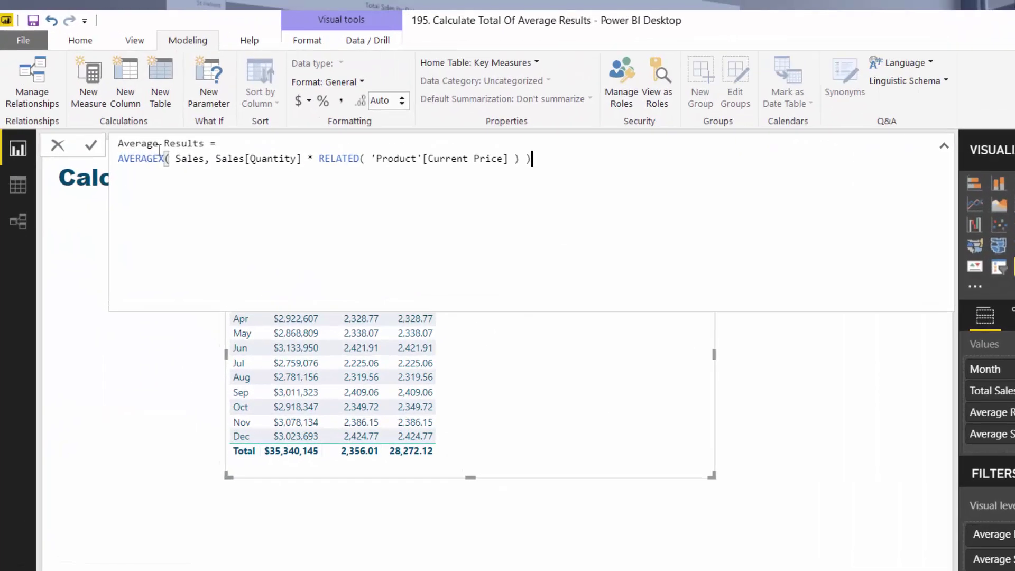
pyautogui.hotkey('ctrl', 'a')
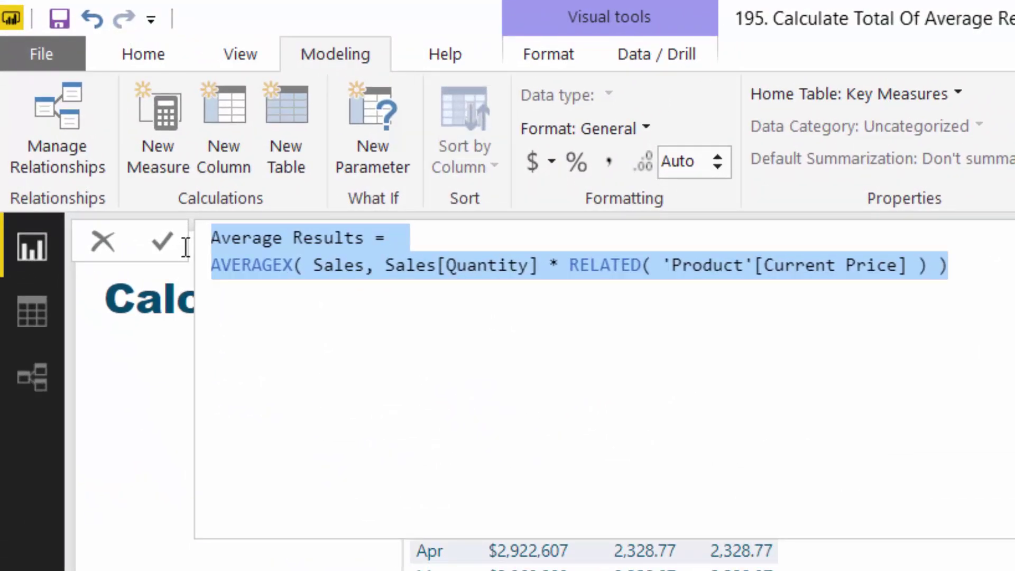
pyautogui.moveTo(284, 264); pyautogui.dragTo(205, 271)
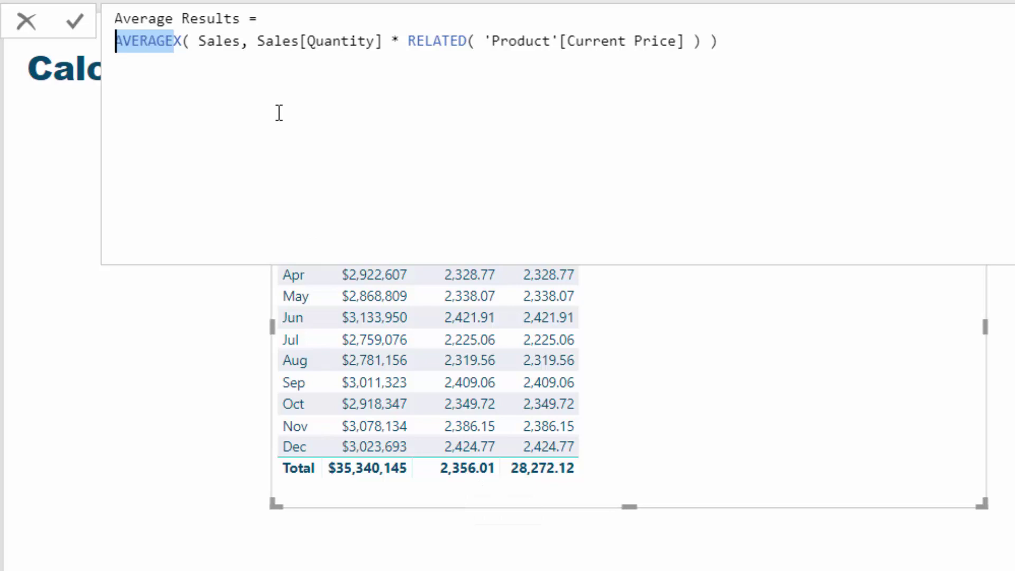
pyautogui.click(258, 41)
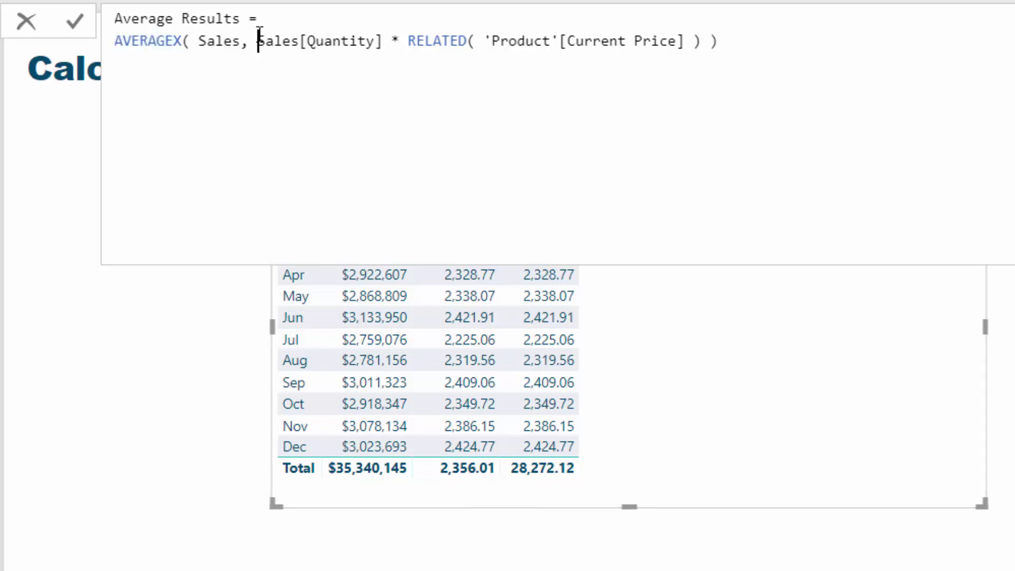
pyautogui.keyDown('shift'); pyautogui.click(694, 41); pyautogui.keyUp('shift')
pyautogui.keyDown('shift'); pyautogui.click(689, 41); pyautogui.keyUp('shift')
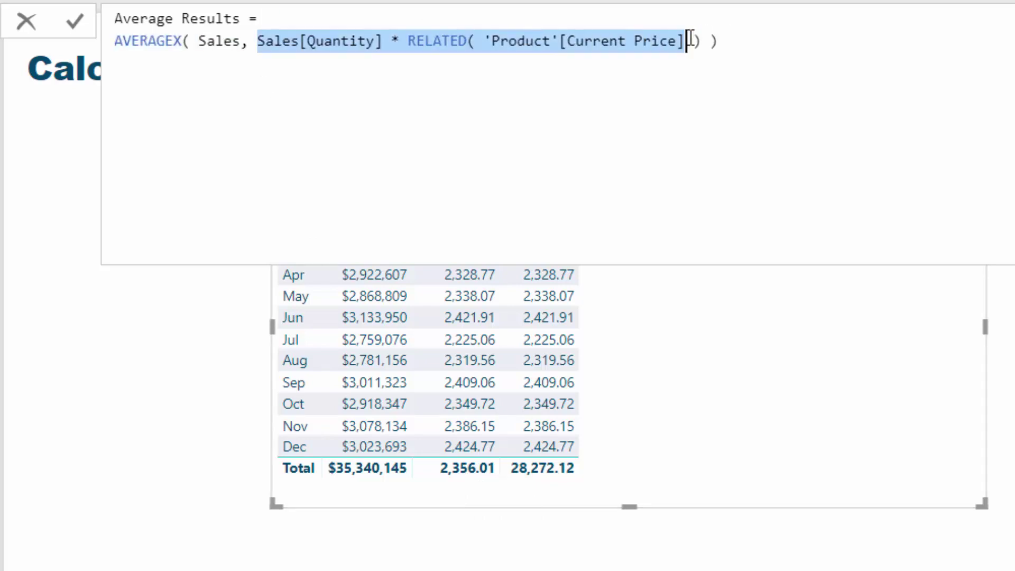
pyautogui.click(174, 40)
# Highlight AVERAGEX, its Sales table argument, and the row-by-row sales expression in turn.
pyautogui.moveTo(174, 41); pyautogui.dragTo(100, 43)
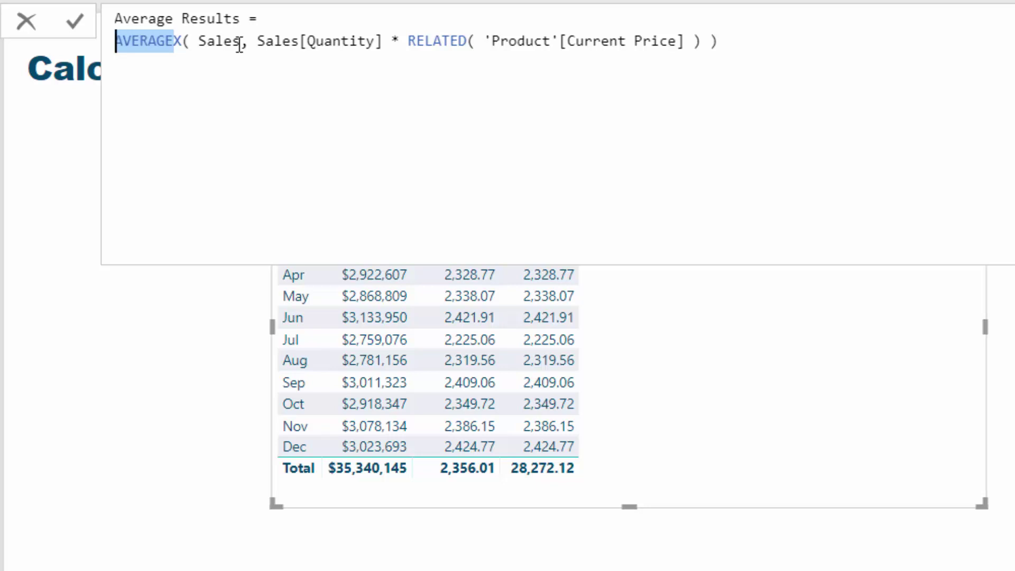
pyautogui.moveTo(240, 42); pyautogui.dragTo(181, 41)
pyautogui.moveTo(258, 41); pyautogui.dragTo(712, 45)
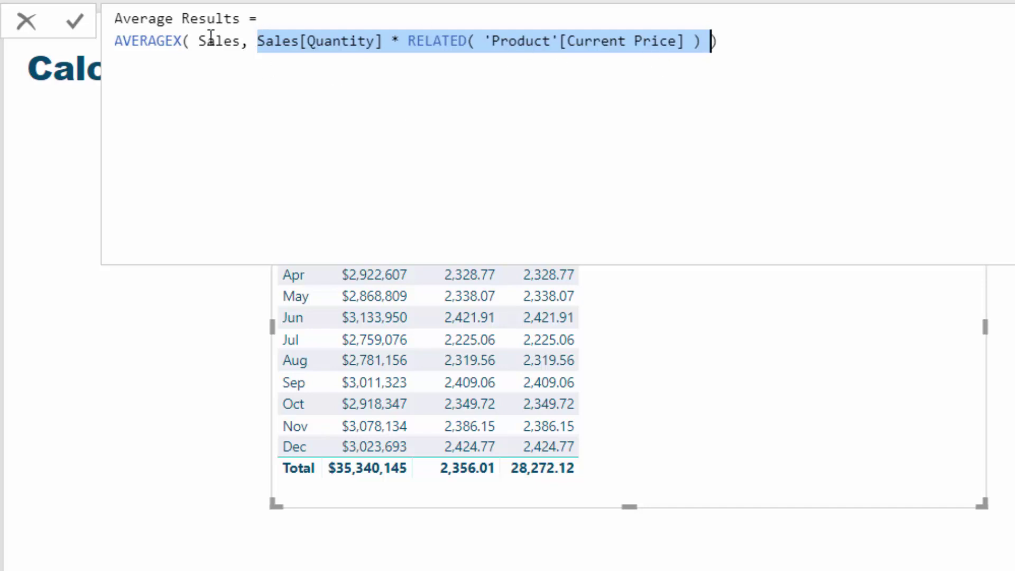
pyautogui.click(158, 41)
pyautogui.hotkey('shift', 'Home')
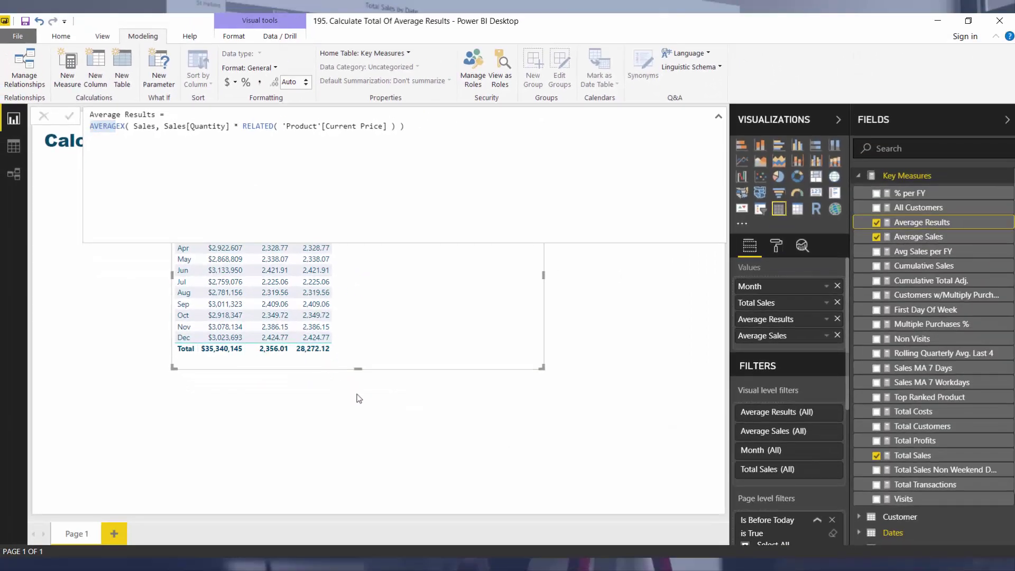
# Deselect the table by clicking empty canvas, closing the formula bar.
pyautogui.click(405, 380)
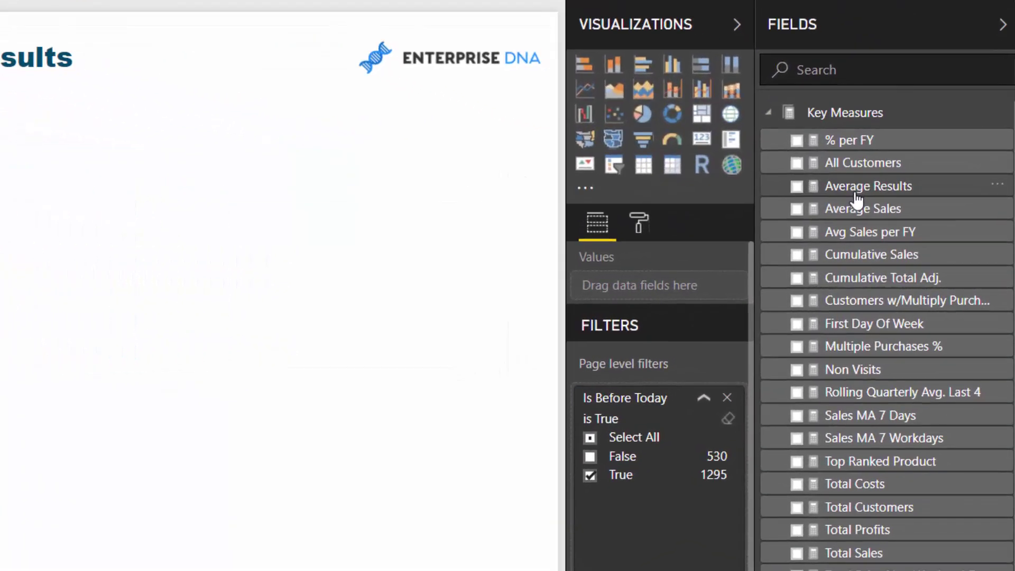
# Expand the Average Sales formula to reveal its full IF, HASONEVALUE and SUMX logic.
pyautogui.click(856, 211)
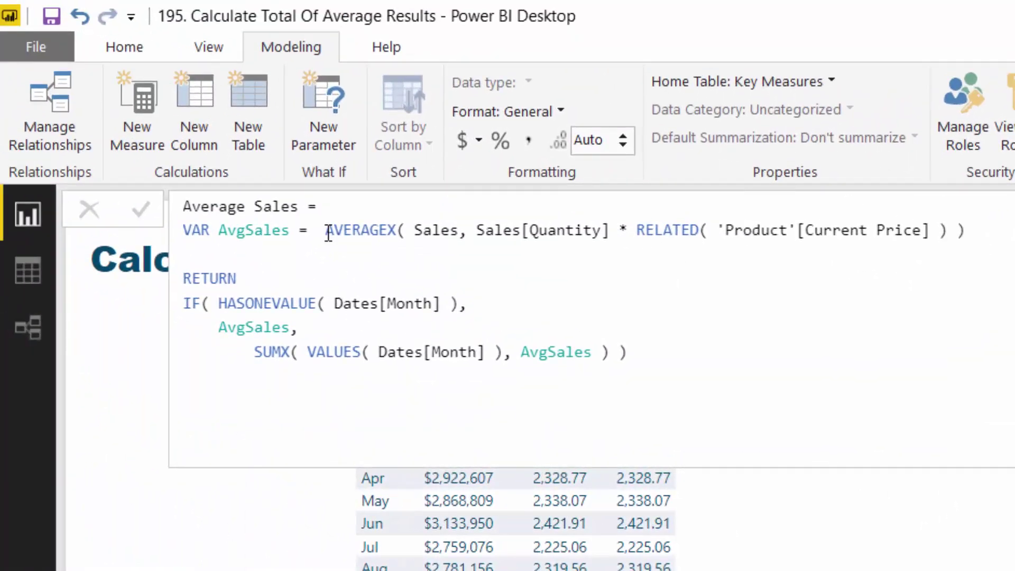
pyautogui.moveTo(326, 231); pyautogui.dragTo(993, 217)
pyautogui.click(992, 234)
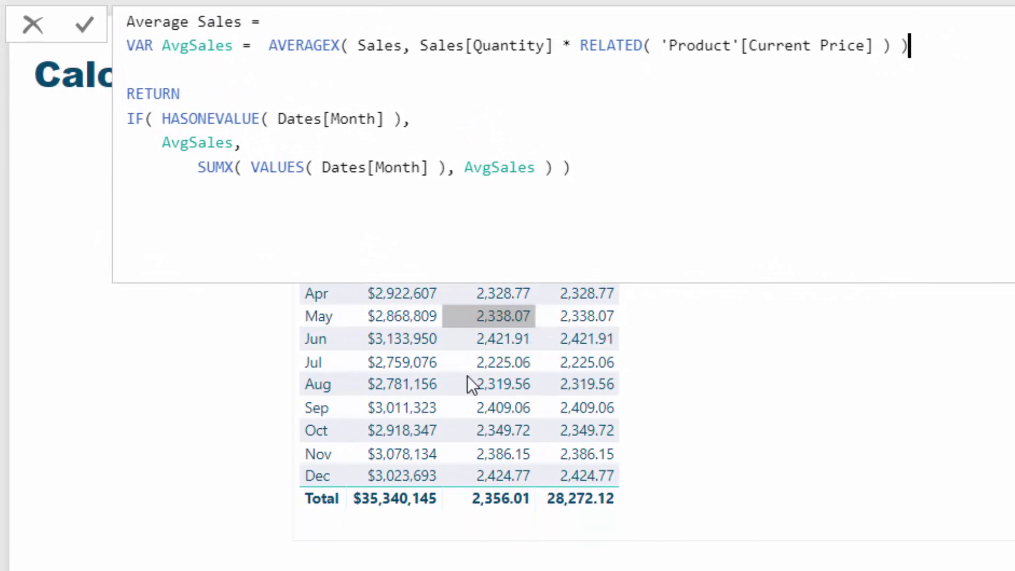
pyautogui.click(689, 403)
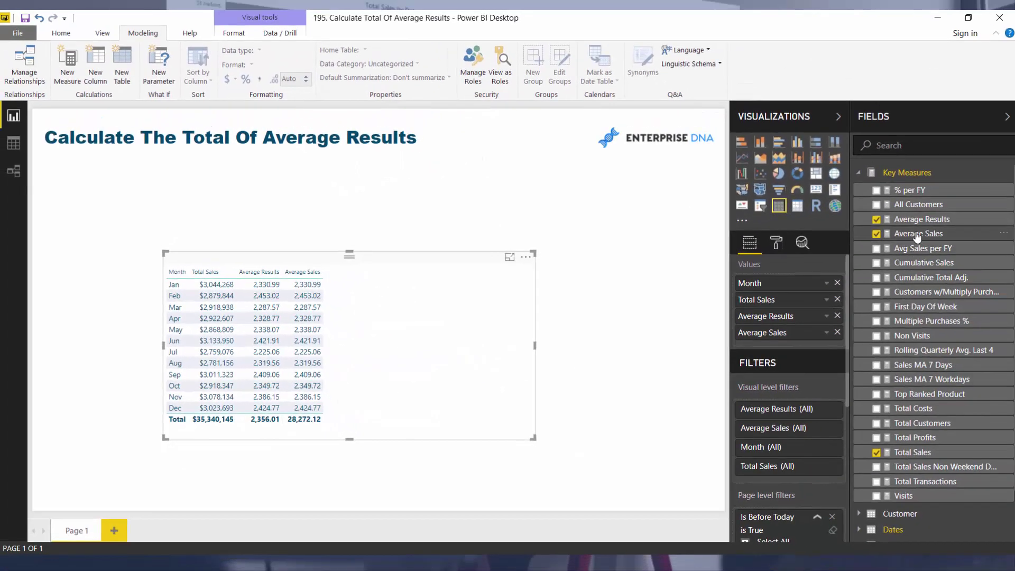
pyautogui.click(917, 234)
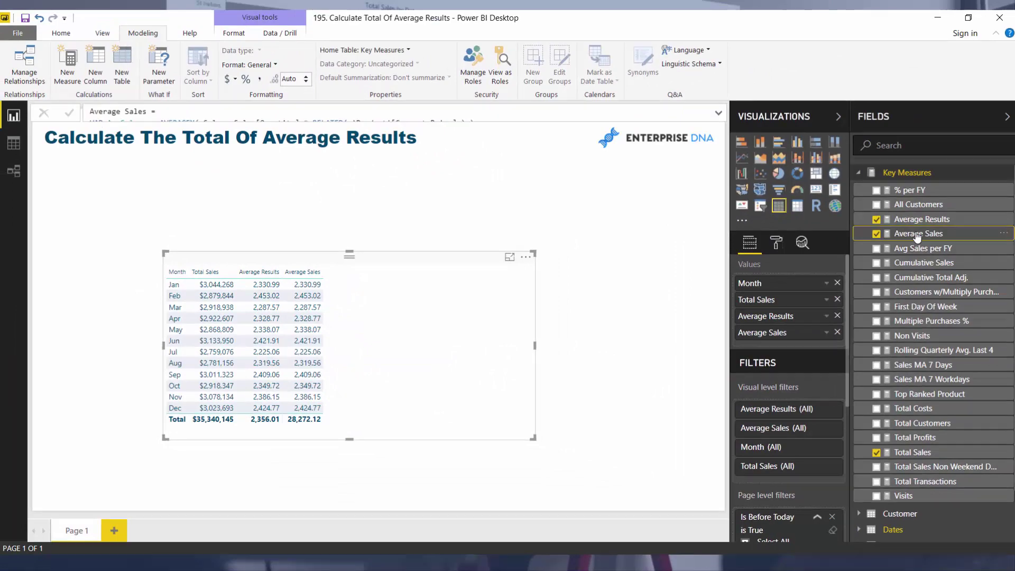
pyautogui.click(718, 112)
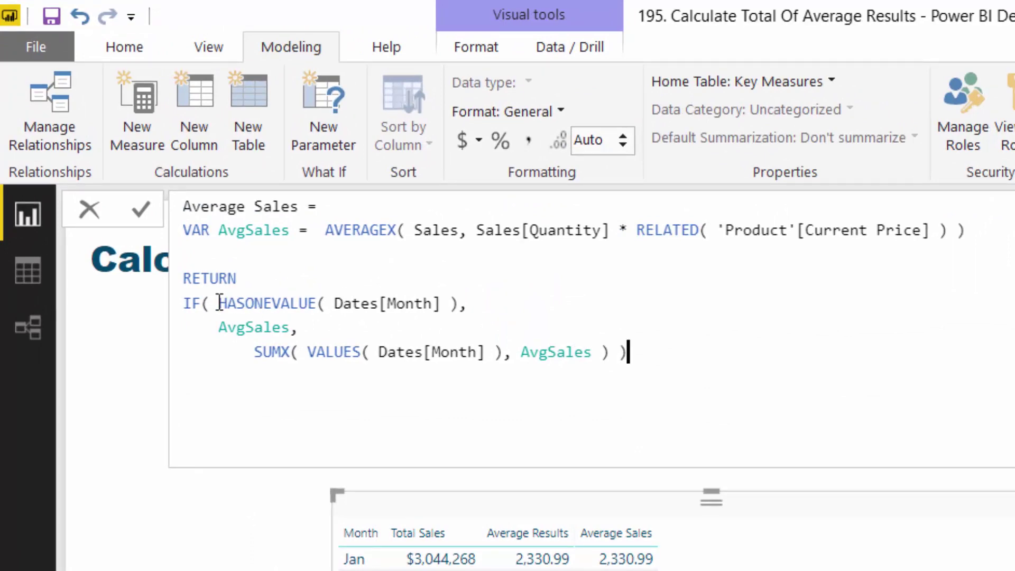
pyautogui.click(471, 304)
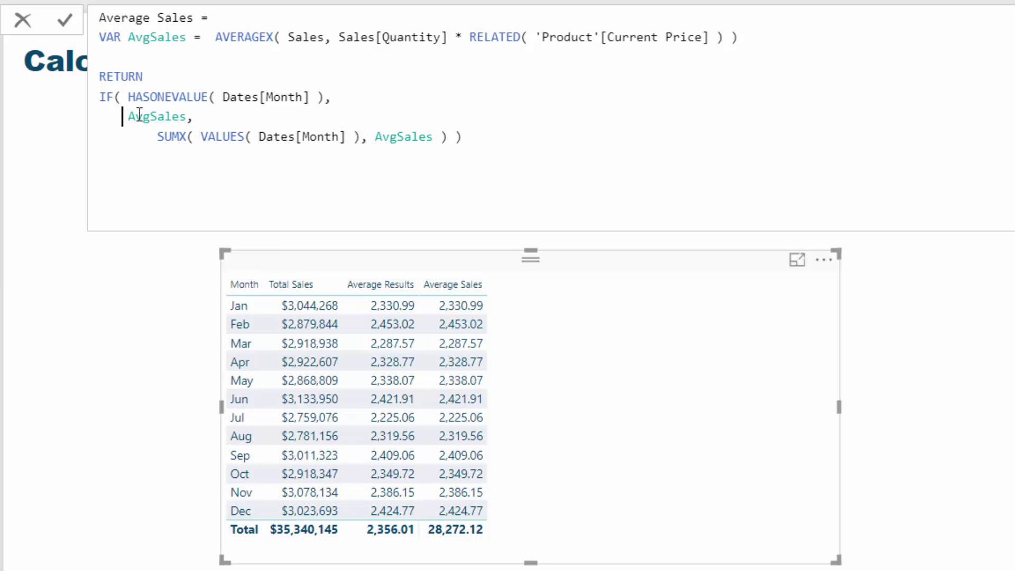
pyautogui.moveTo(122, 116); pyautogui.dragTo(187, 117)
pyautogui.moveTo(157, 136); pyautogui.dragTo(183, 132)
pyautogui.moveTo(375, 138); pyautogui.dragTo(435, 137)
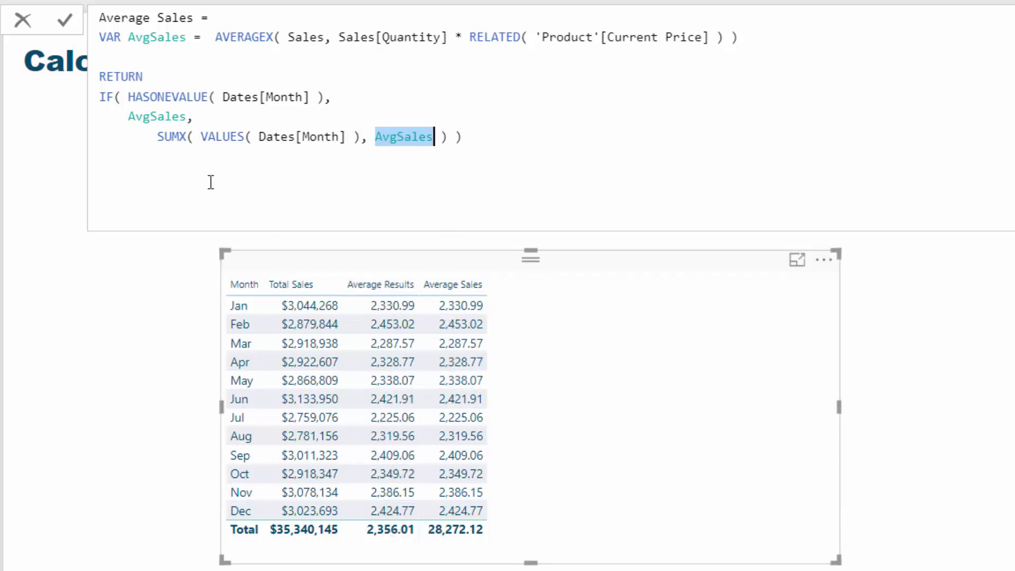
pyautogui.moveTo(187, 136); pyautogui.dragTo(158, 137)
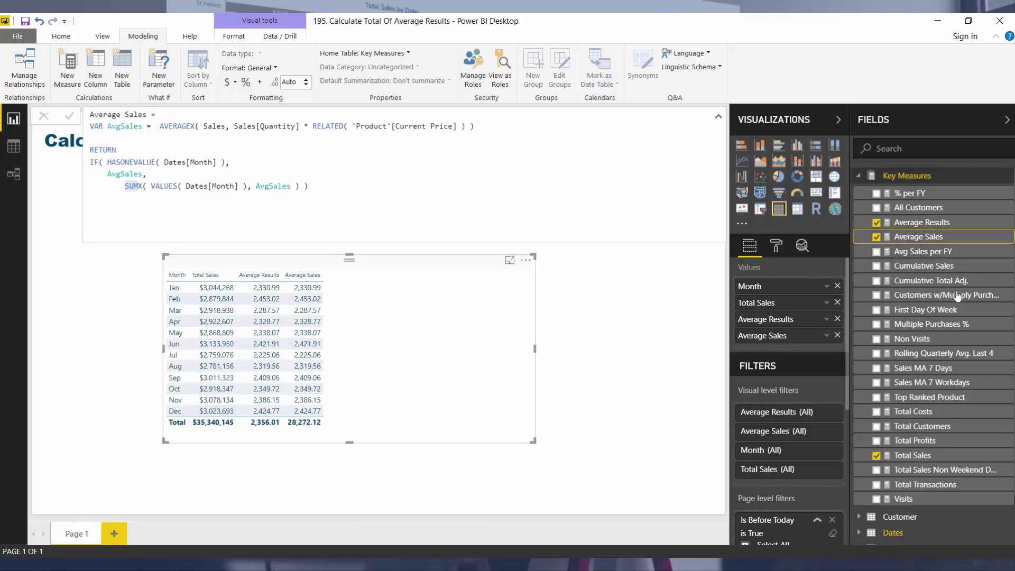
# Add Avg Sales per FY to the table and review its CALCULATE/ALLEXCEPT formula.
pyautogui.moveTo(612, 291); pyautogui.dragTo(402, 372)
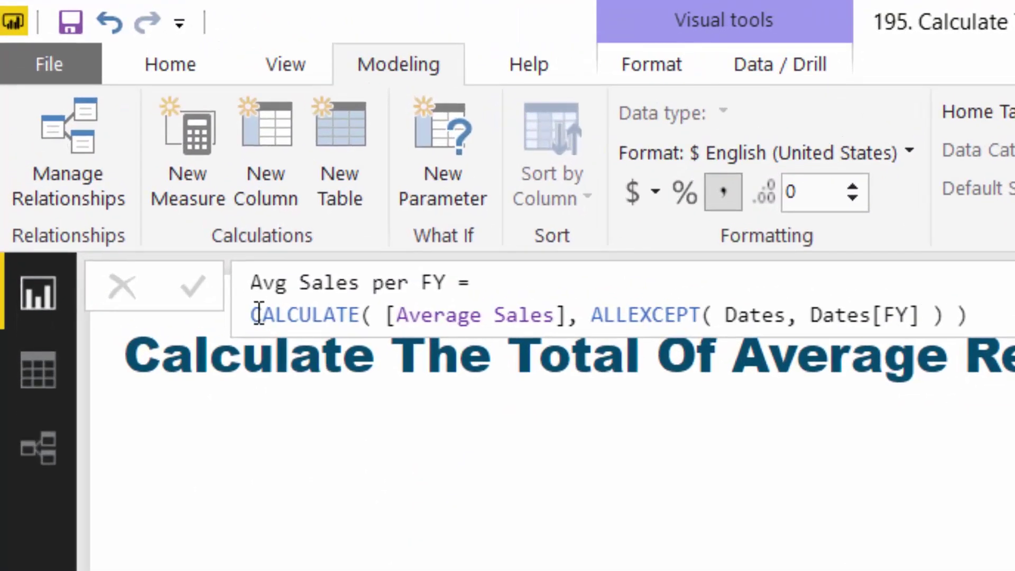
pyautogui.click(255, 314)
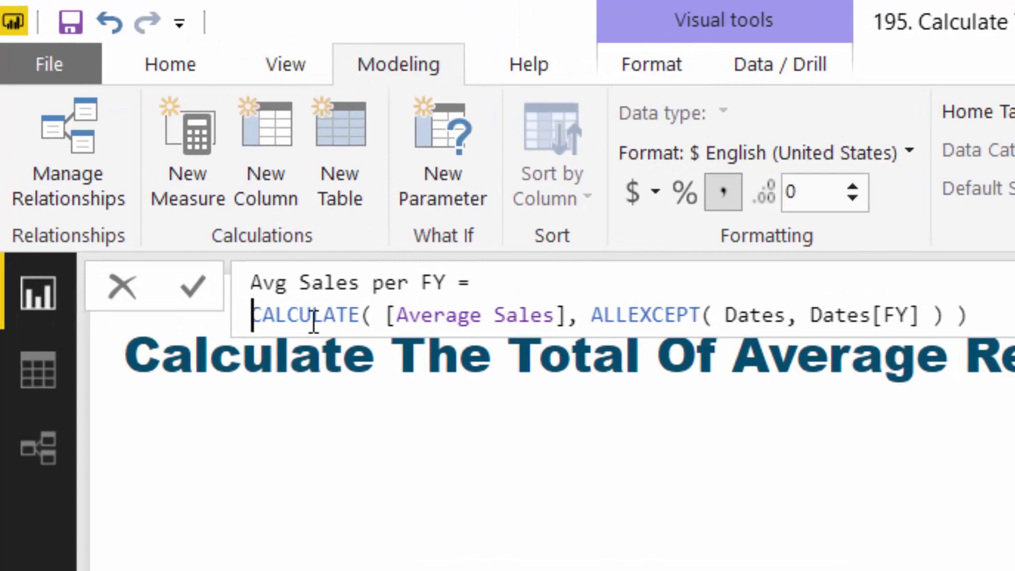
pyautogui.click(592, 315)
pyautogui.moveTo(605, 307); pyautogui.dragTo(916, 288)
pyautogui.click(958, 307)
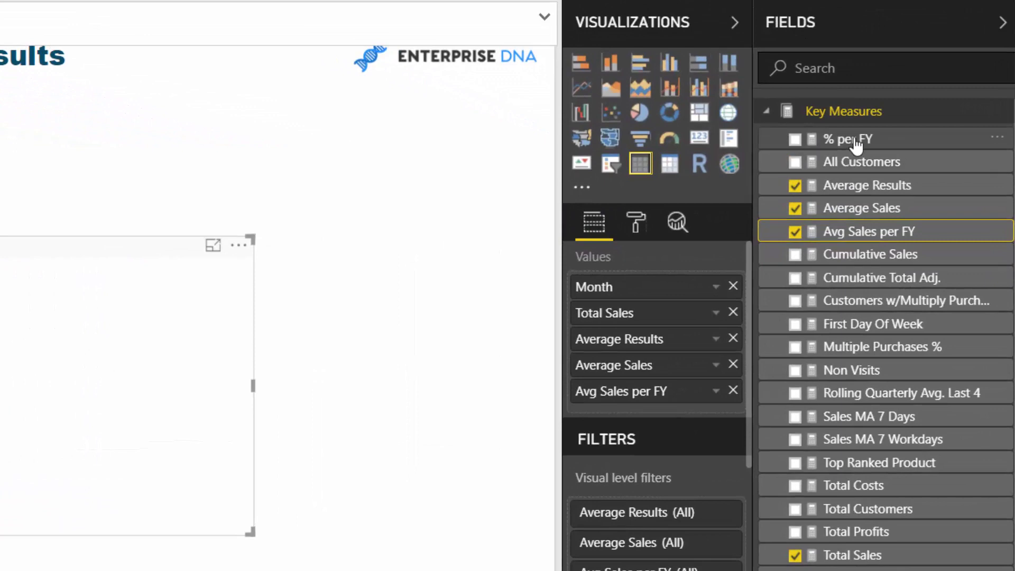
# Drag the % per FY measure back onto the table visual.
pyautogui.moveTo(907, 191); pyautogui.dragTo(526, 340)
pyautogui.moveTo(239, 373); pyautogui.dragTo(58, 432)
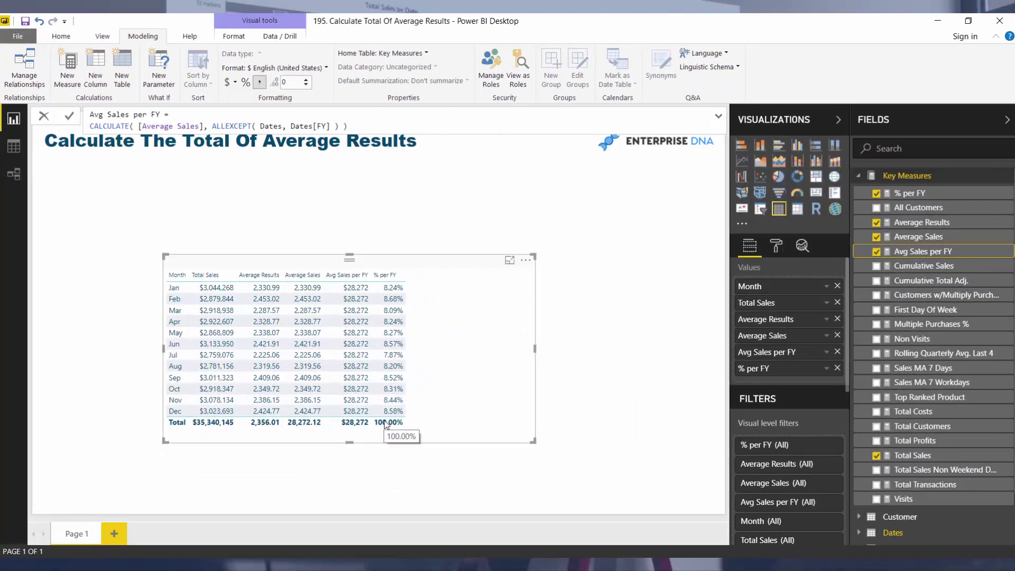
# Nudge the table up on the page and show the Average Sales formula again.
pyautogui.moveTo(433, 260); pyautogui.dragTo(431, 240)
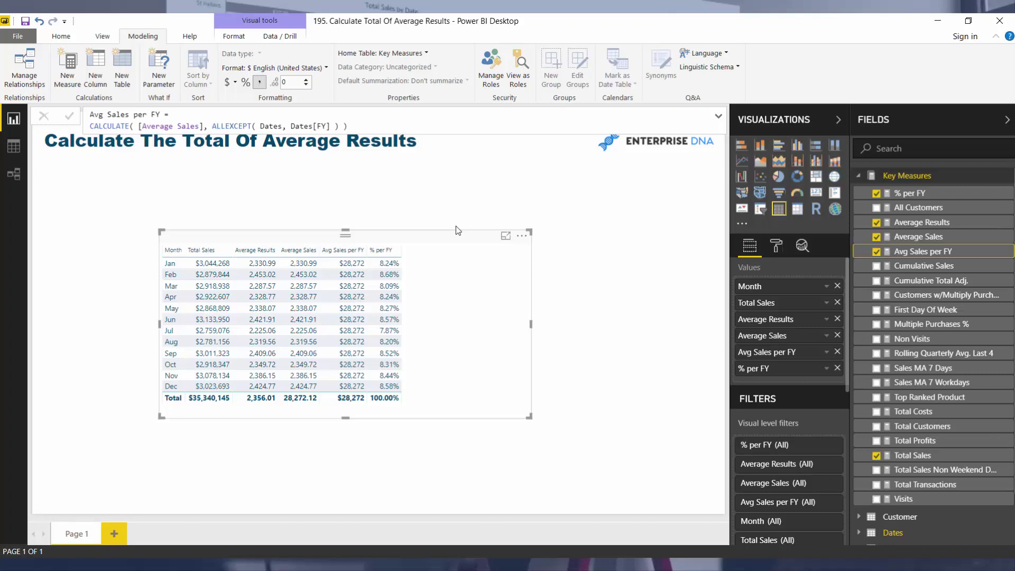
pyautogui.click(907, 236)
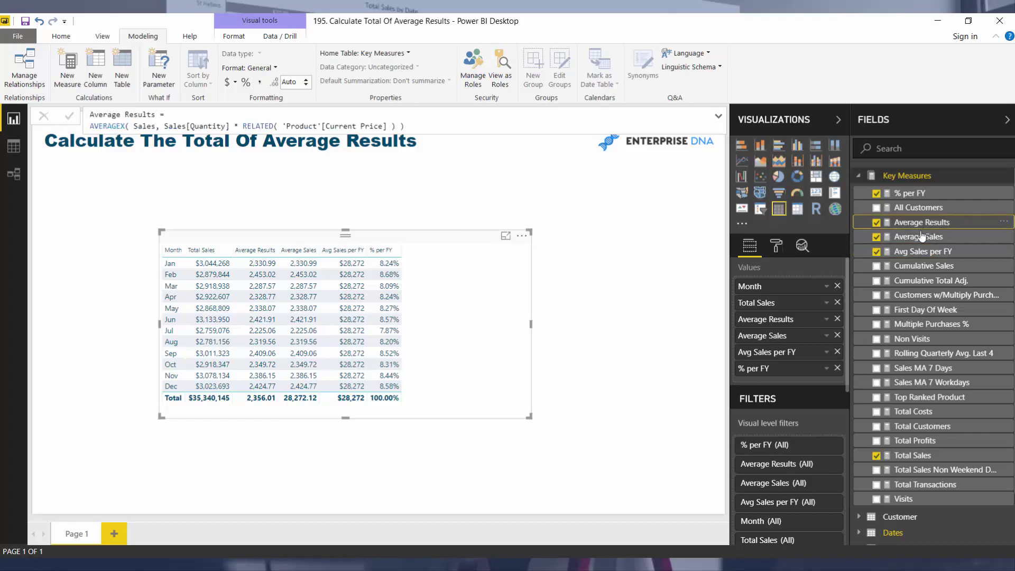